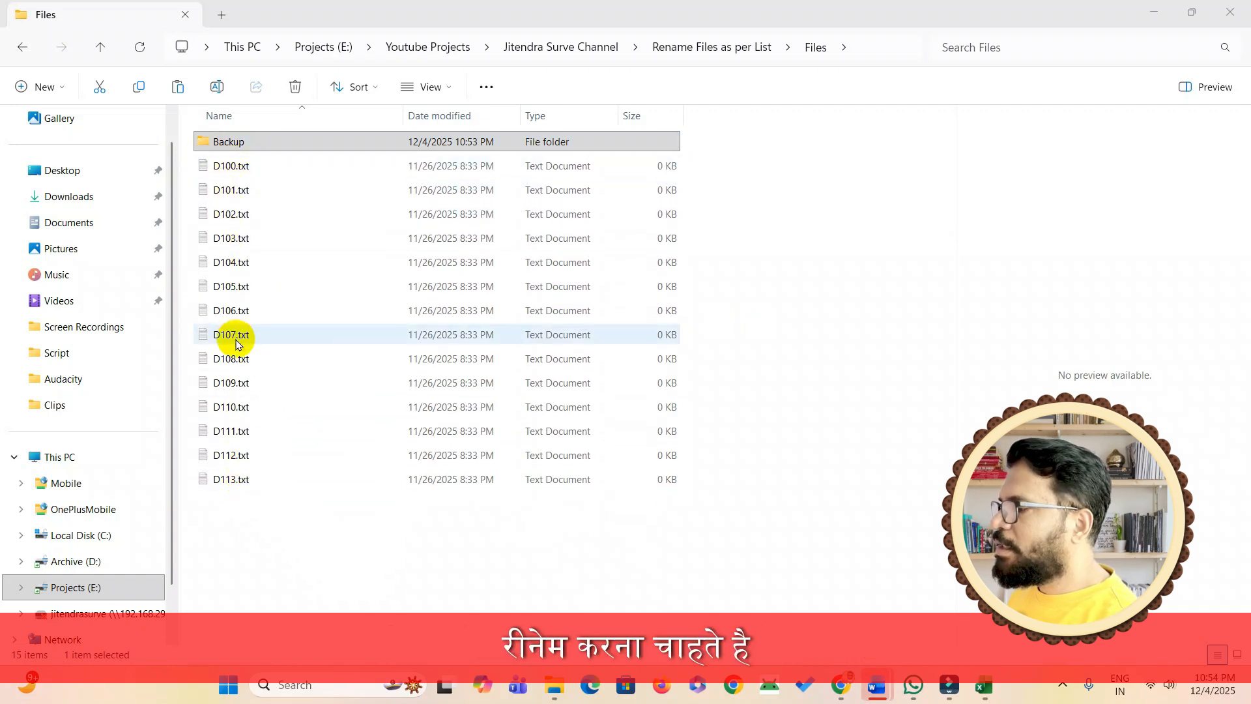
click(228, 141)
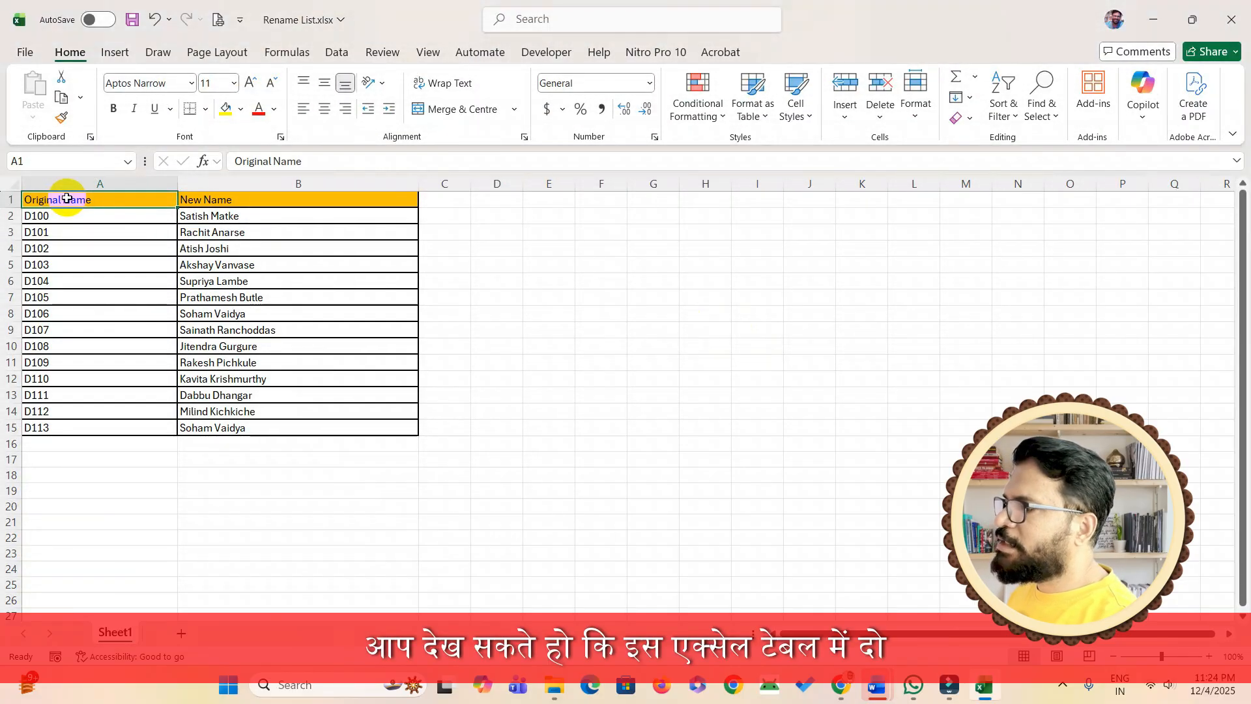
drag(72, 197, 245, 424)
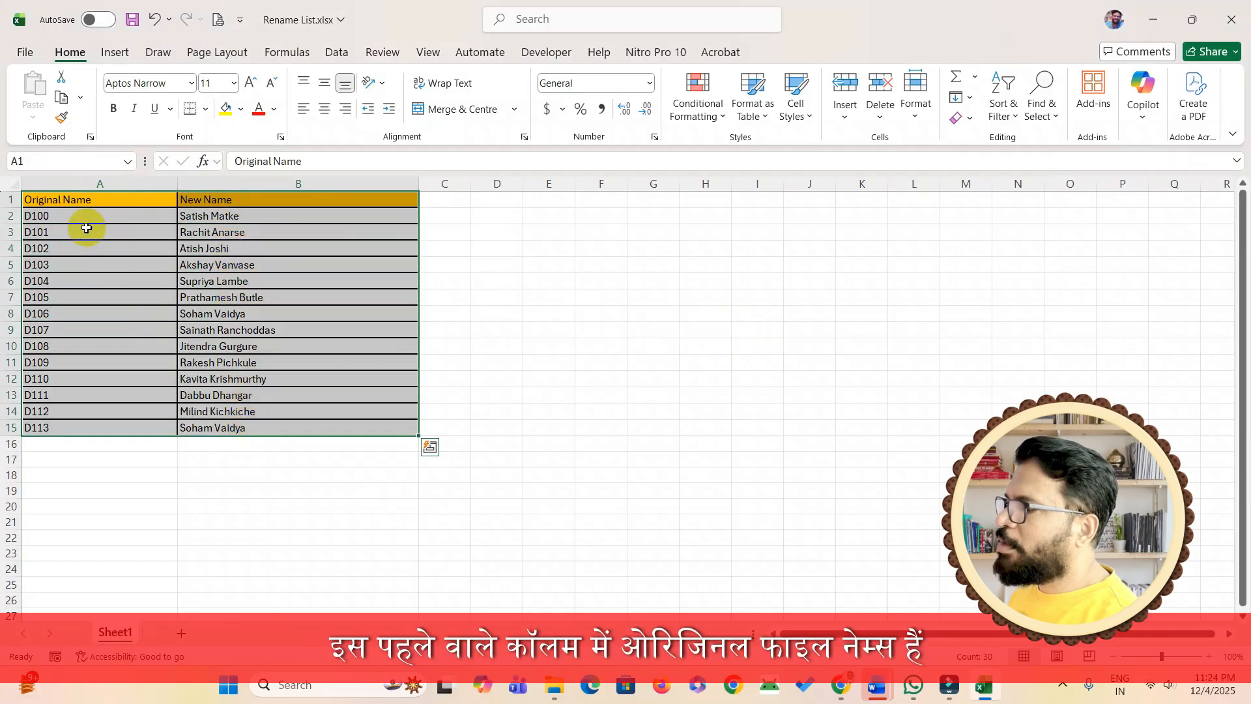
click(86, 201)
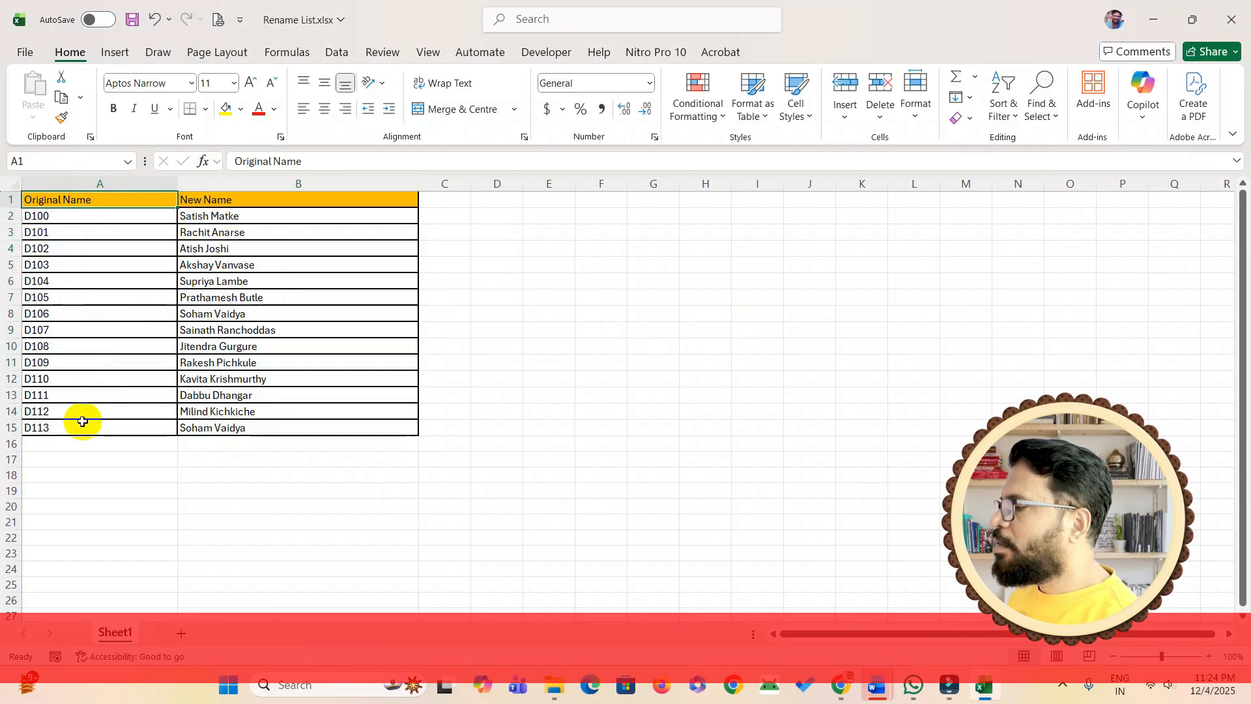
click(219, 200)
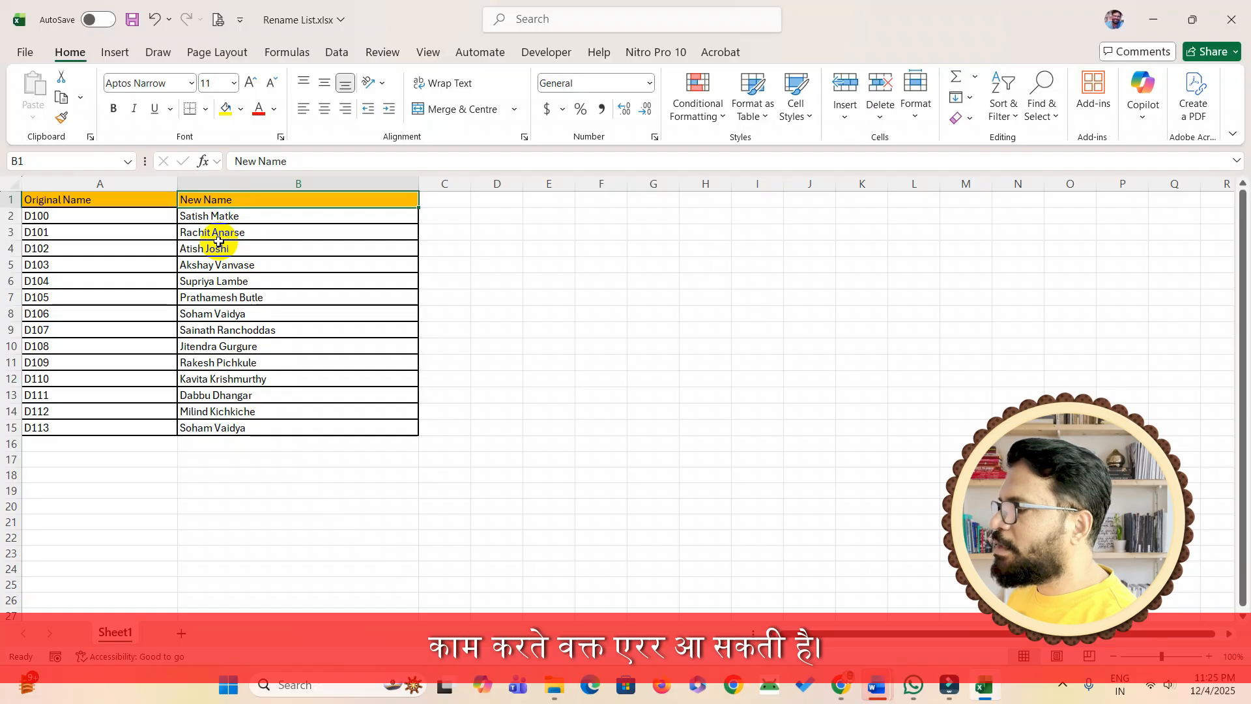
- Highlight duplicate values in the New Name cells B2:B15 with Light Red Fill with Dark Red Text using conditional formatting
click(258, 218)
drag(257, 217, 270, 427)
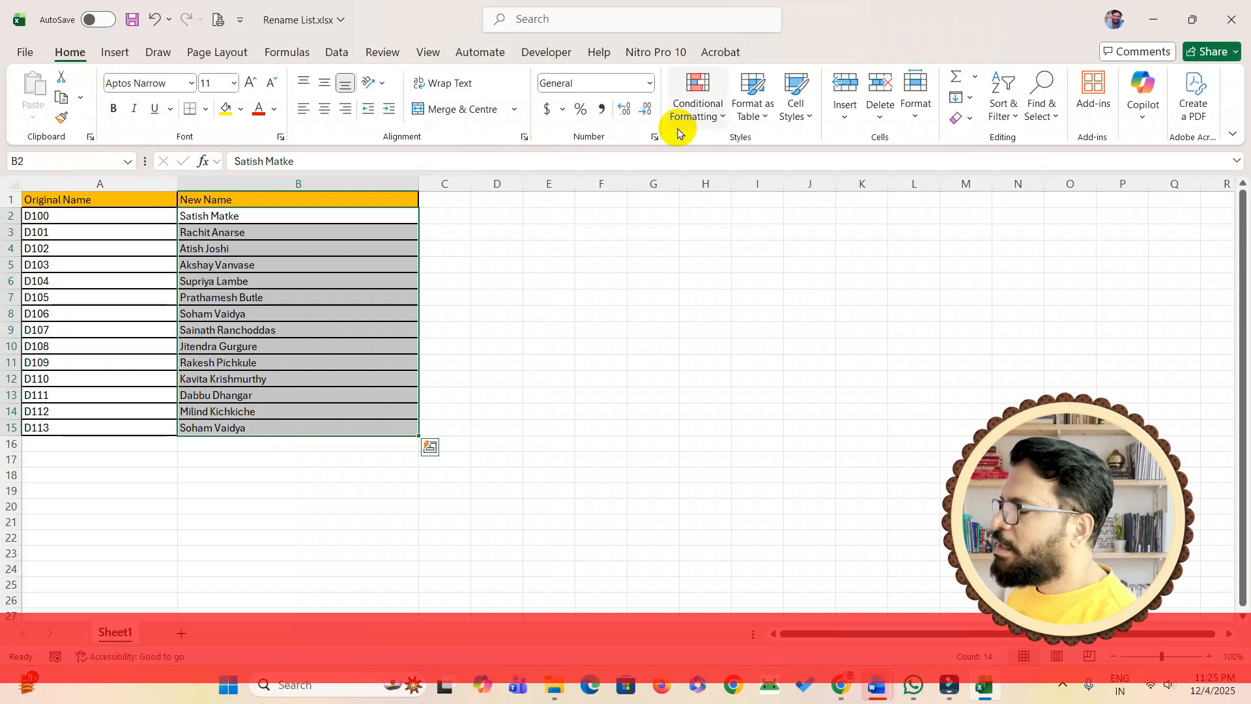
click(722, 122)
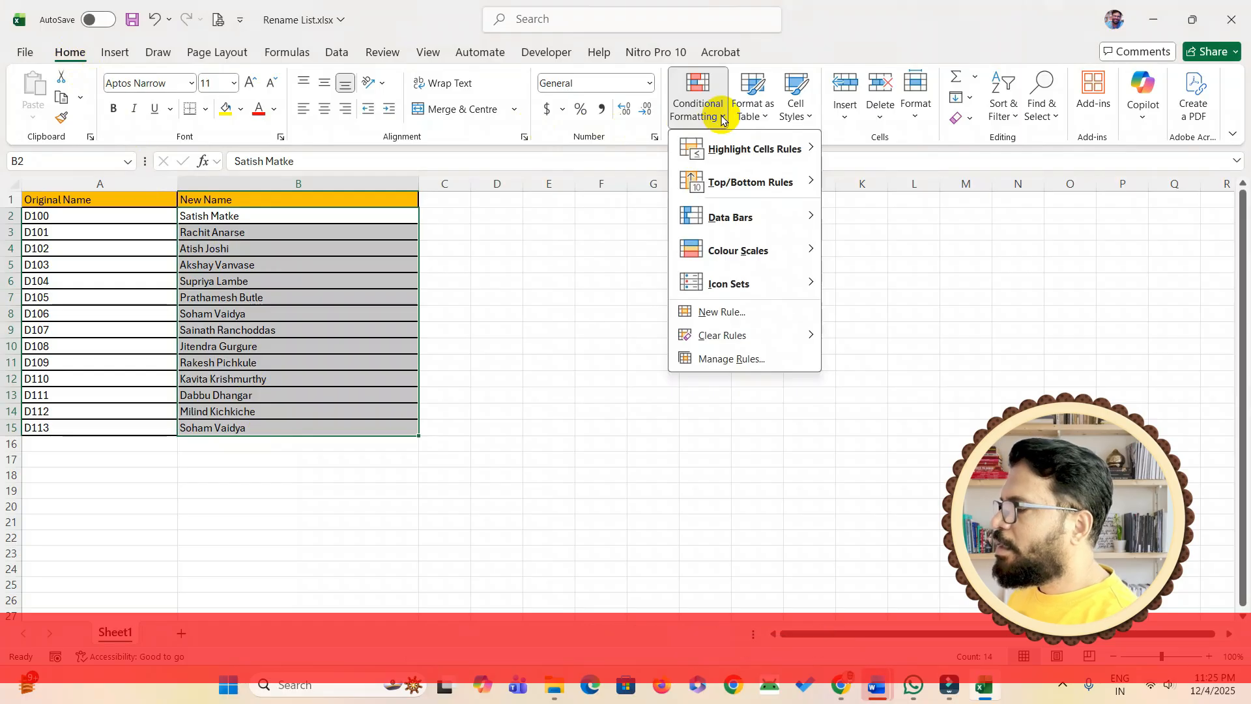
mouse_move(734, 151)
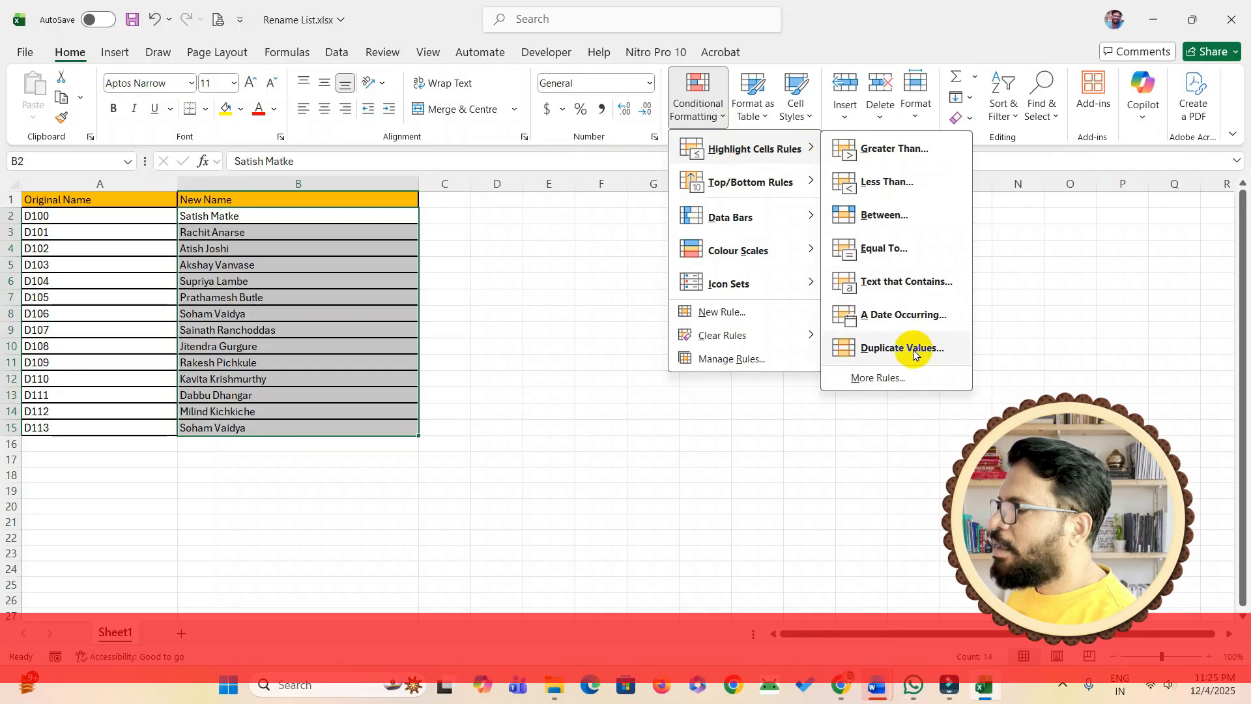
click(890, 348)
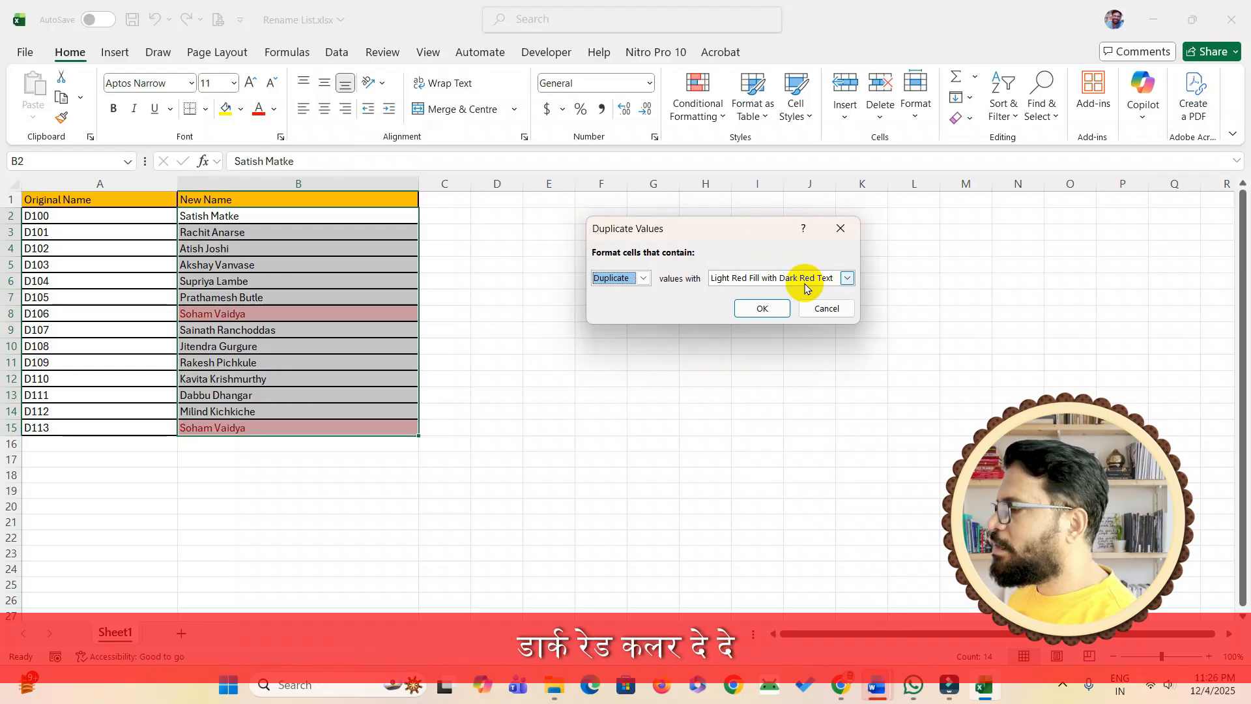
click(768, 307)
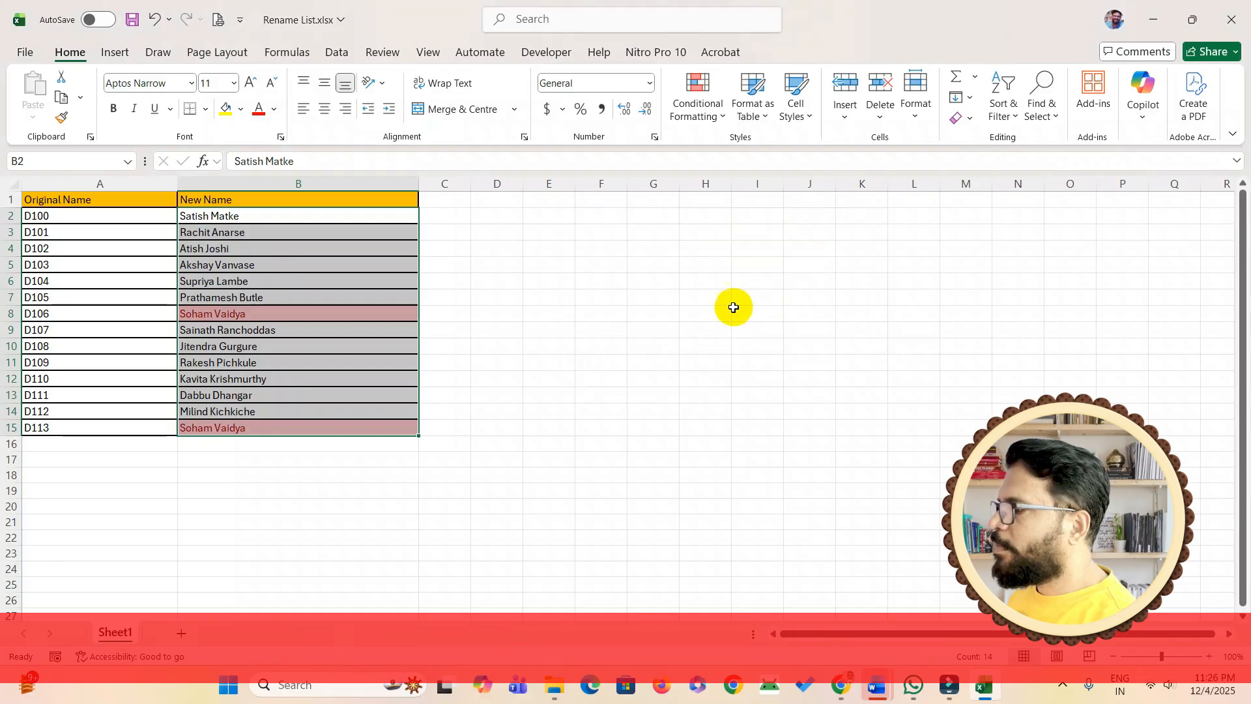
- Make the two highlighted duplicate names unique by appending 01 to the one in B8 and 02 to the one in B15
click(347, 287)
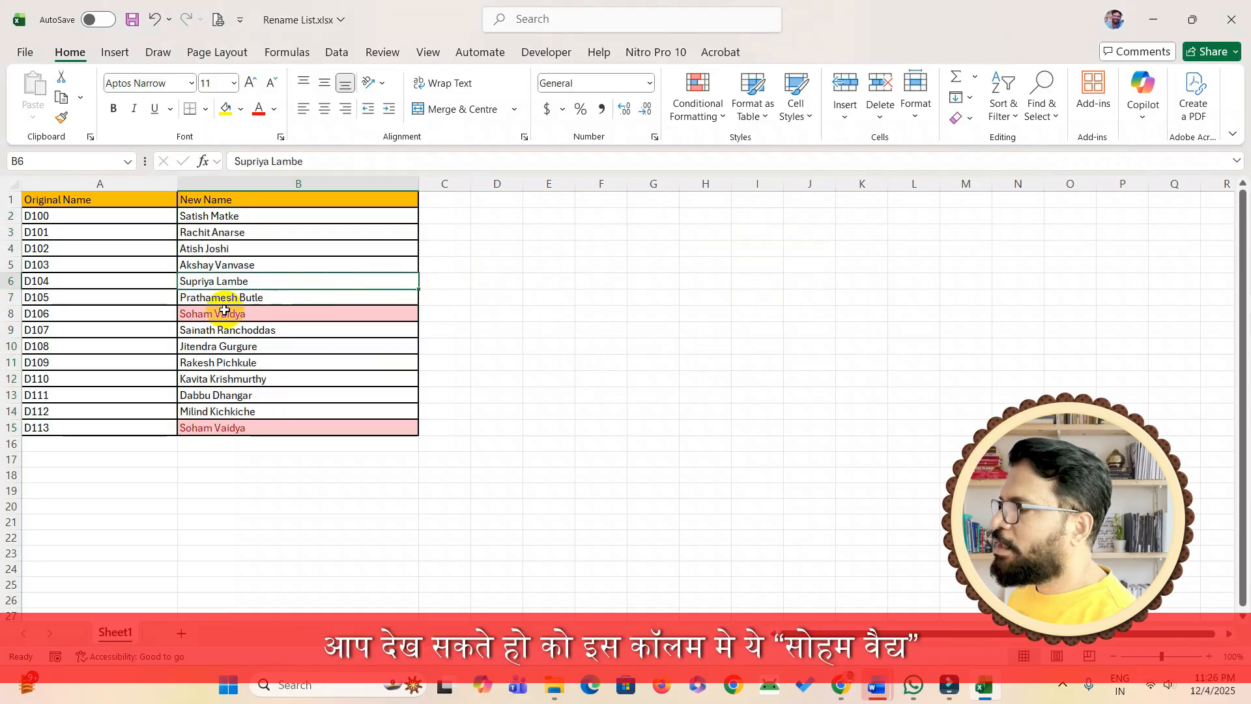
click(220, 312)
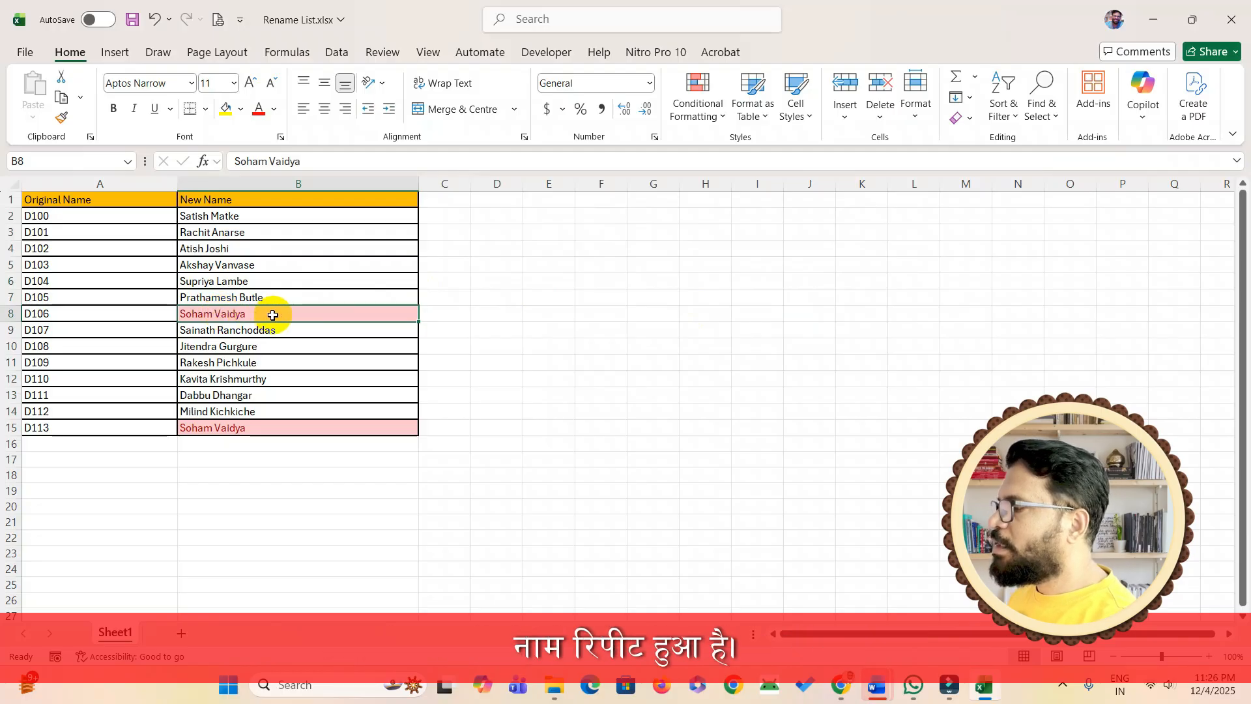
double_click(251, 309)
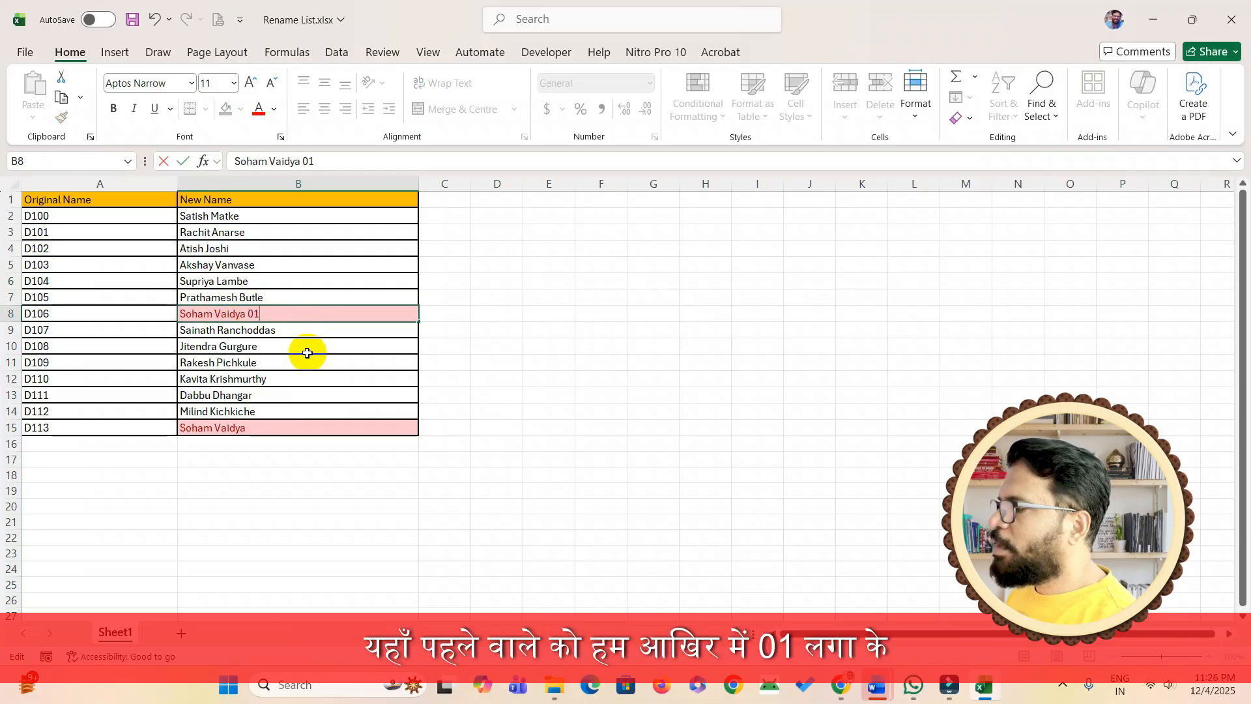
key(Return)
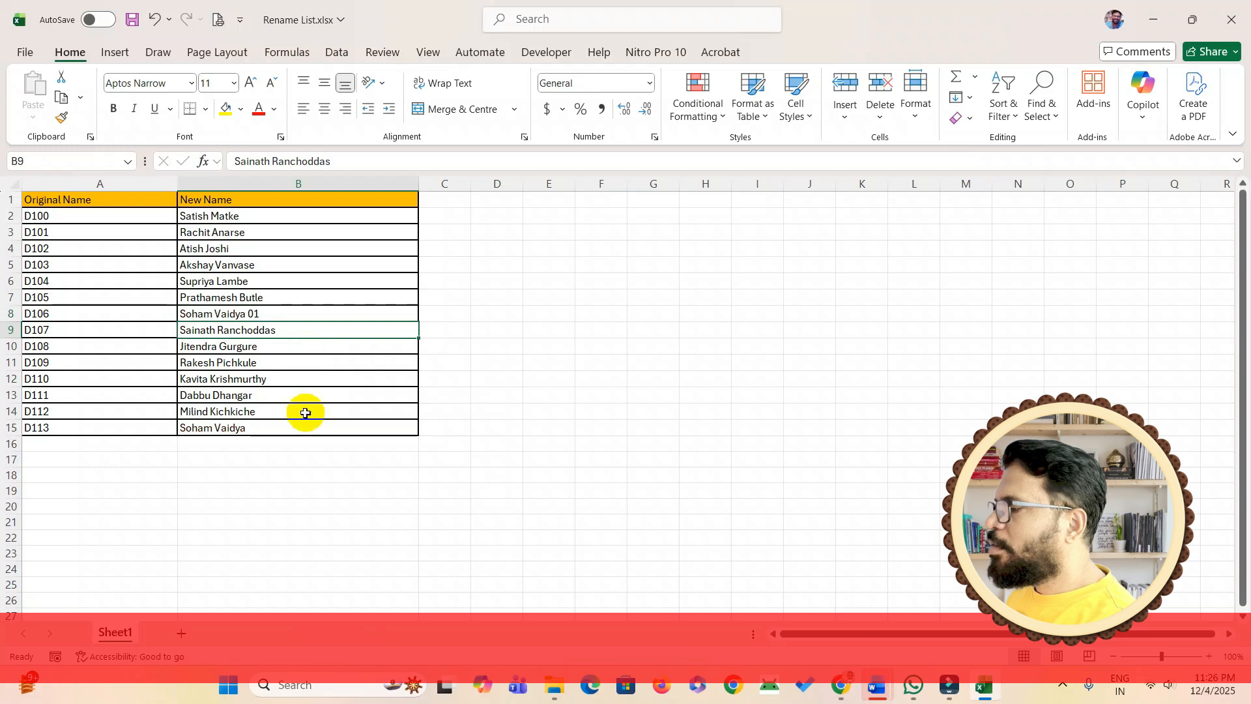
double_click(280, 430)
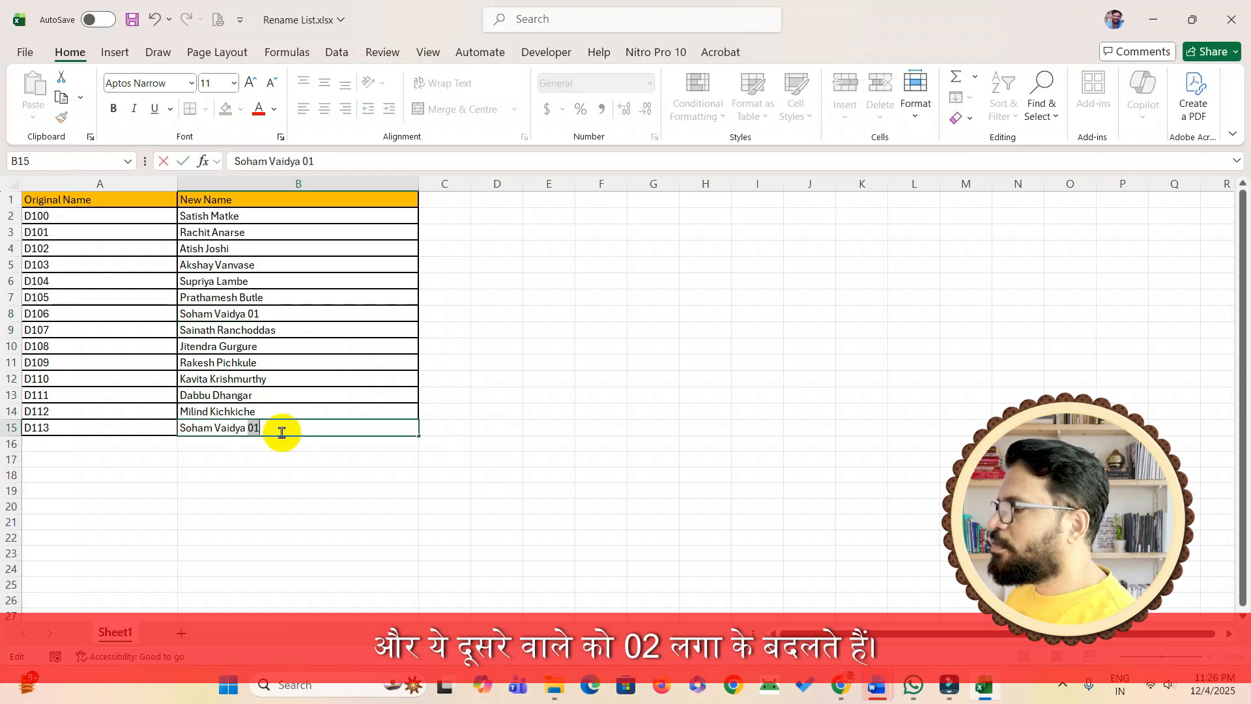
key(Return)
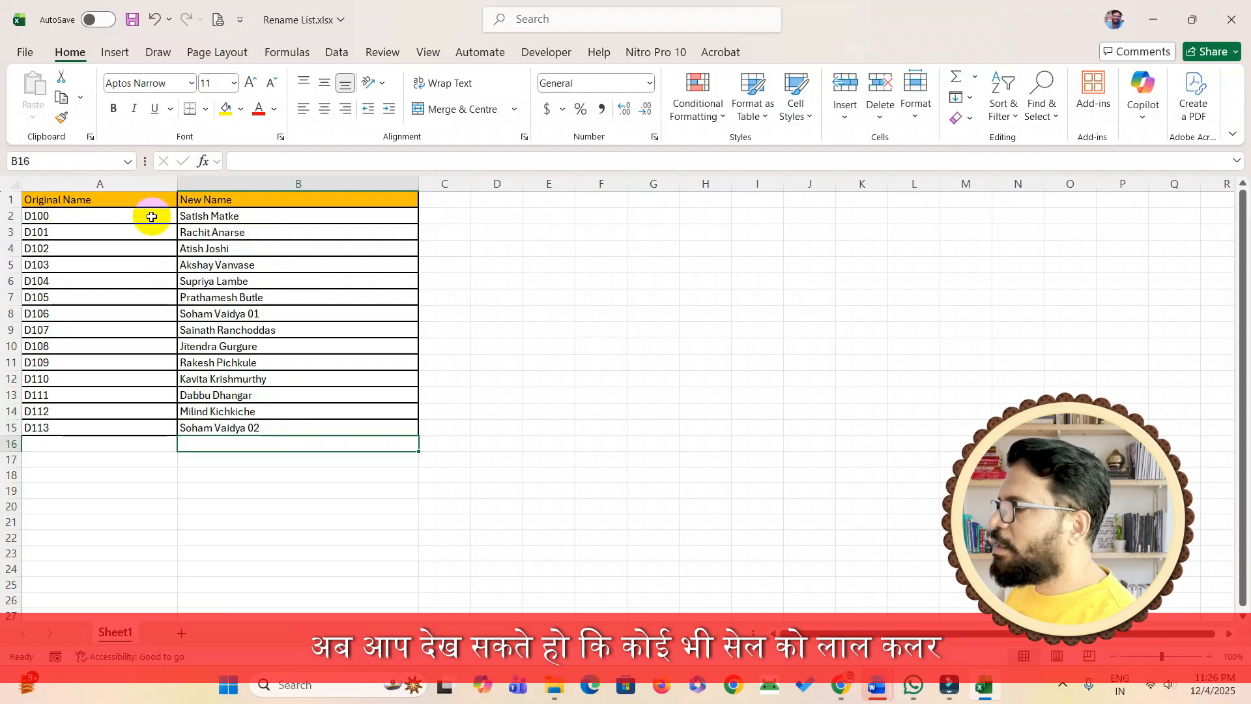
- Custom-sort the table data A2:B15 by Original Name on cell values, ordered A to Z
click(259, 234)
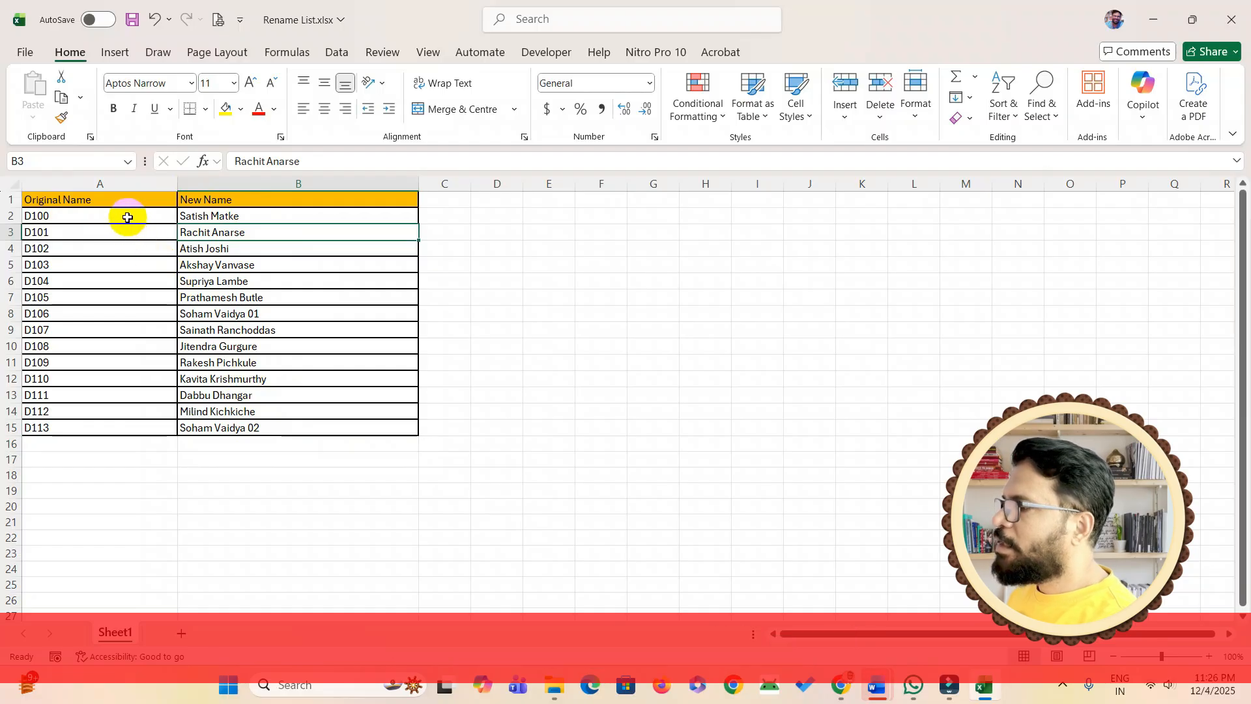
click(127, 218)
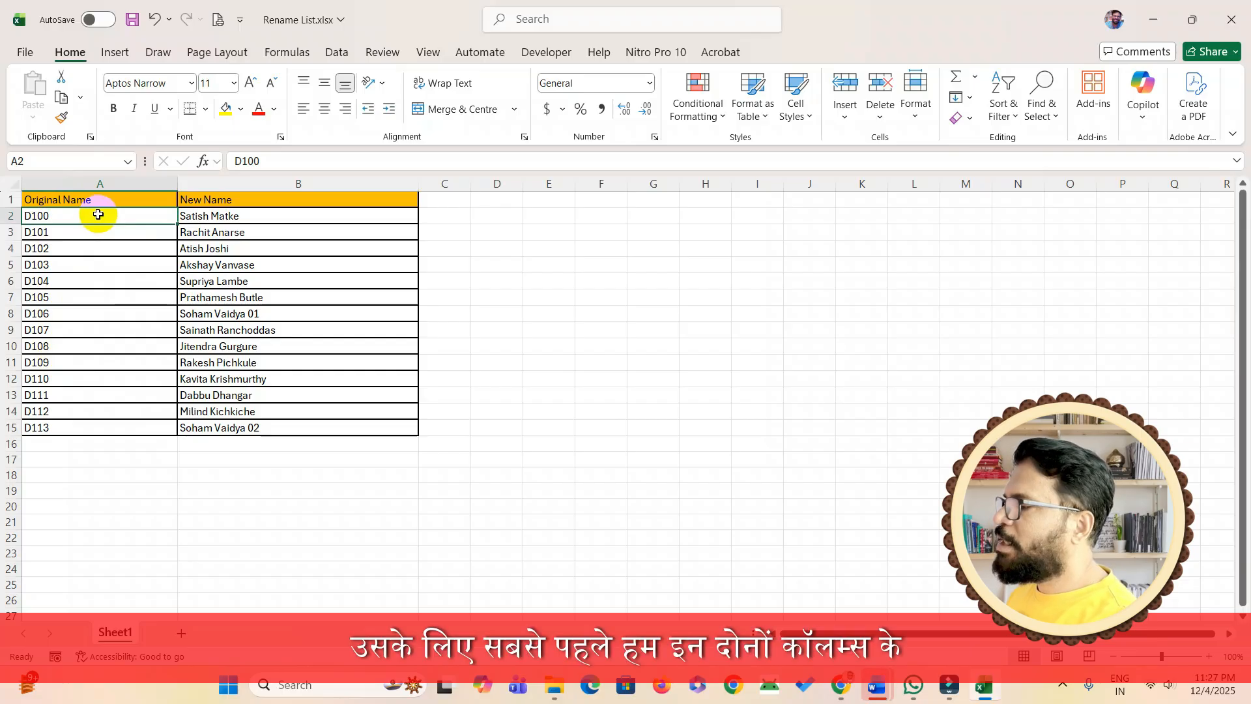
drag(101, 217, 251, 425)
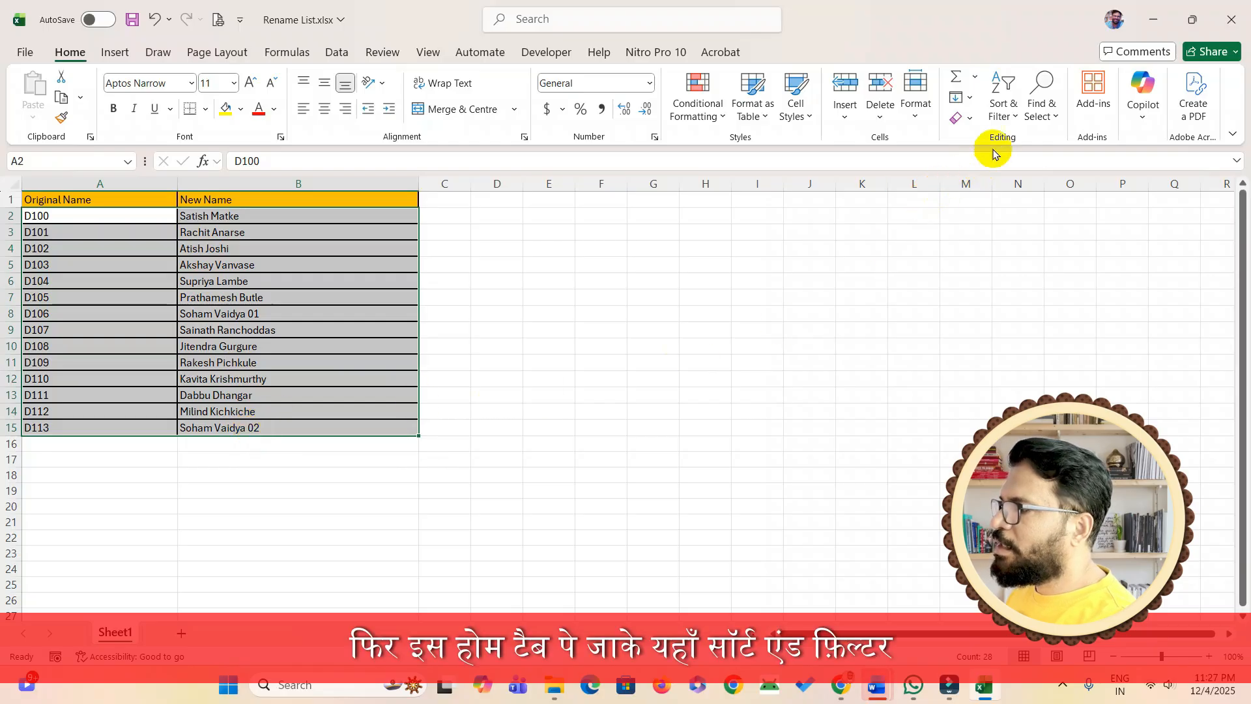
click(1003, 107)
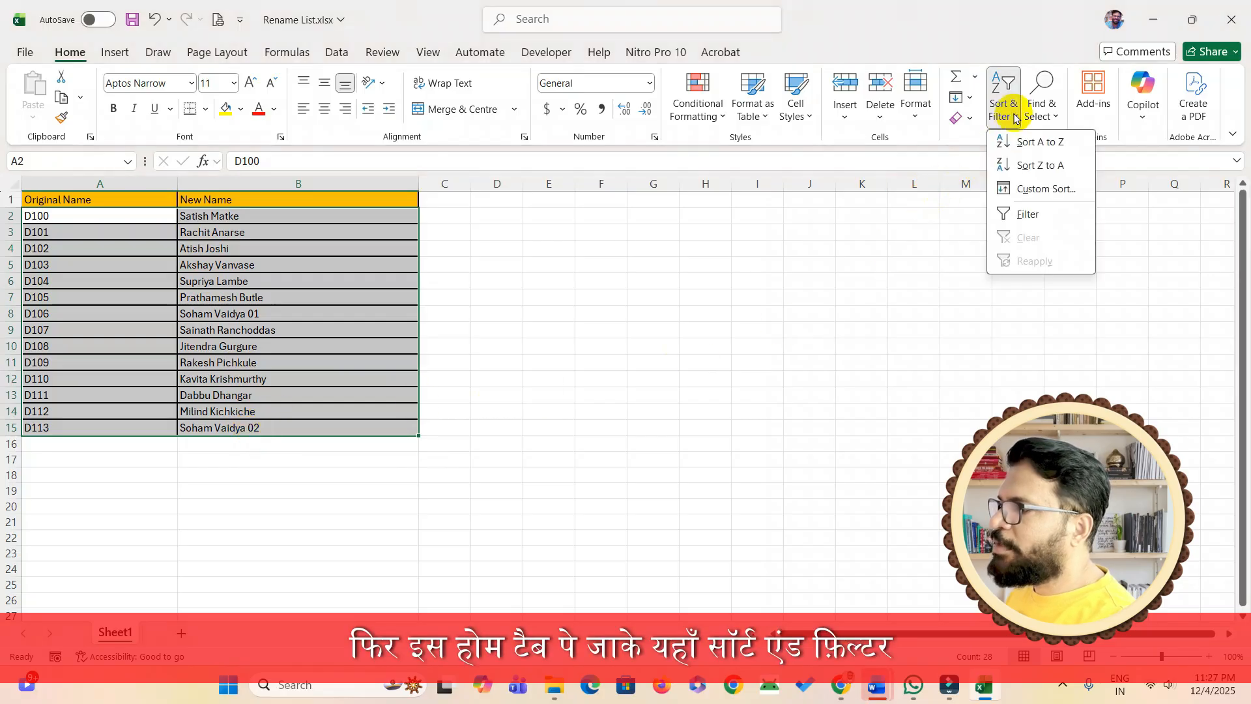
click(1027, 192)
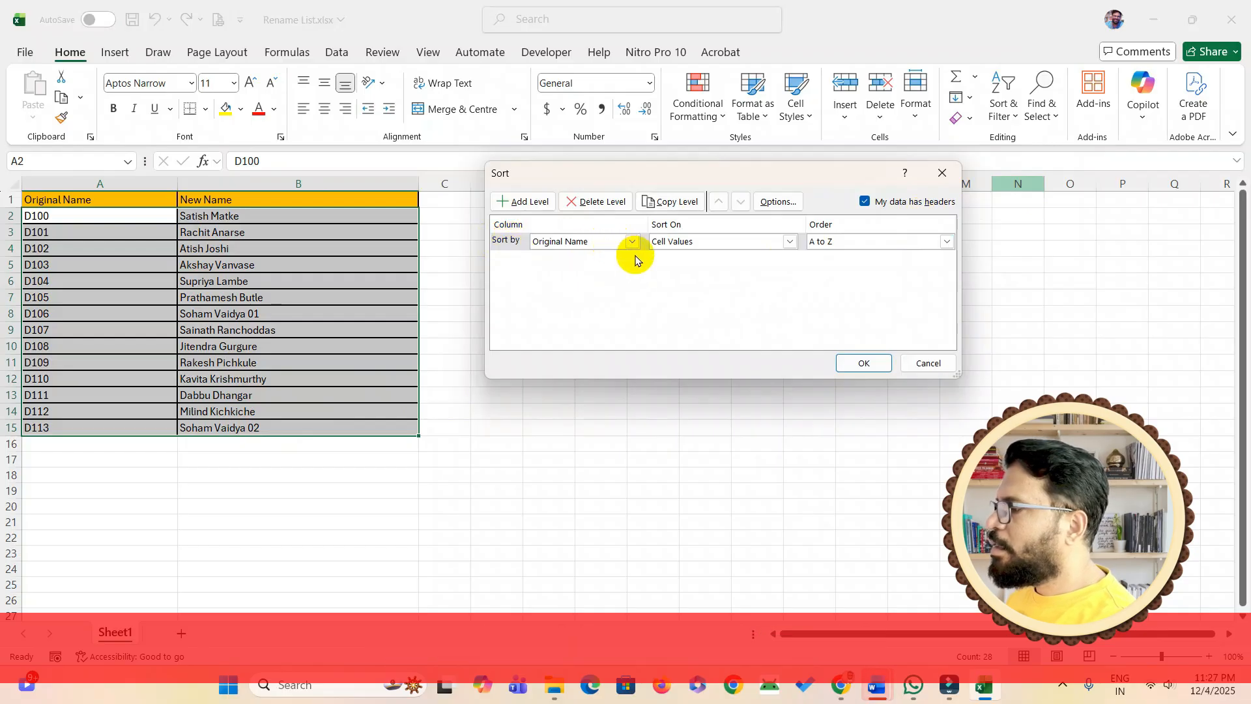
click(861, 362)
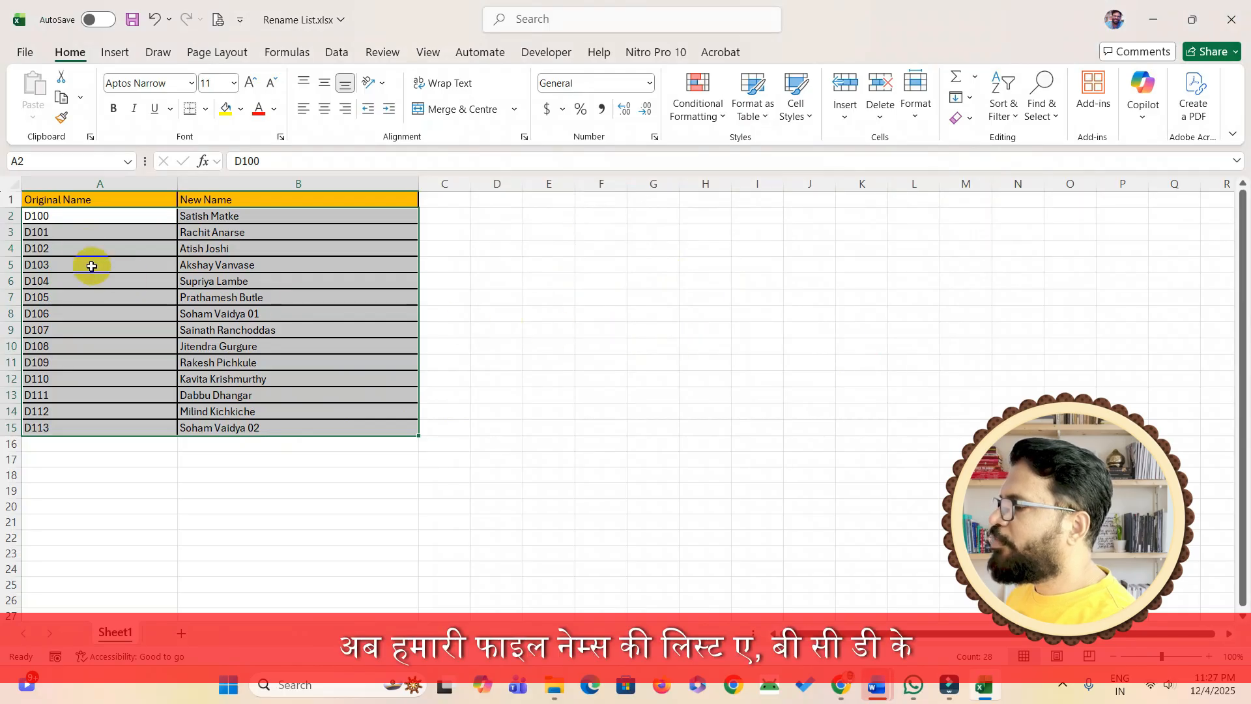
- Copy all the new names in B2:B15
drag(81, 219, 220, 430)
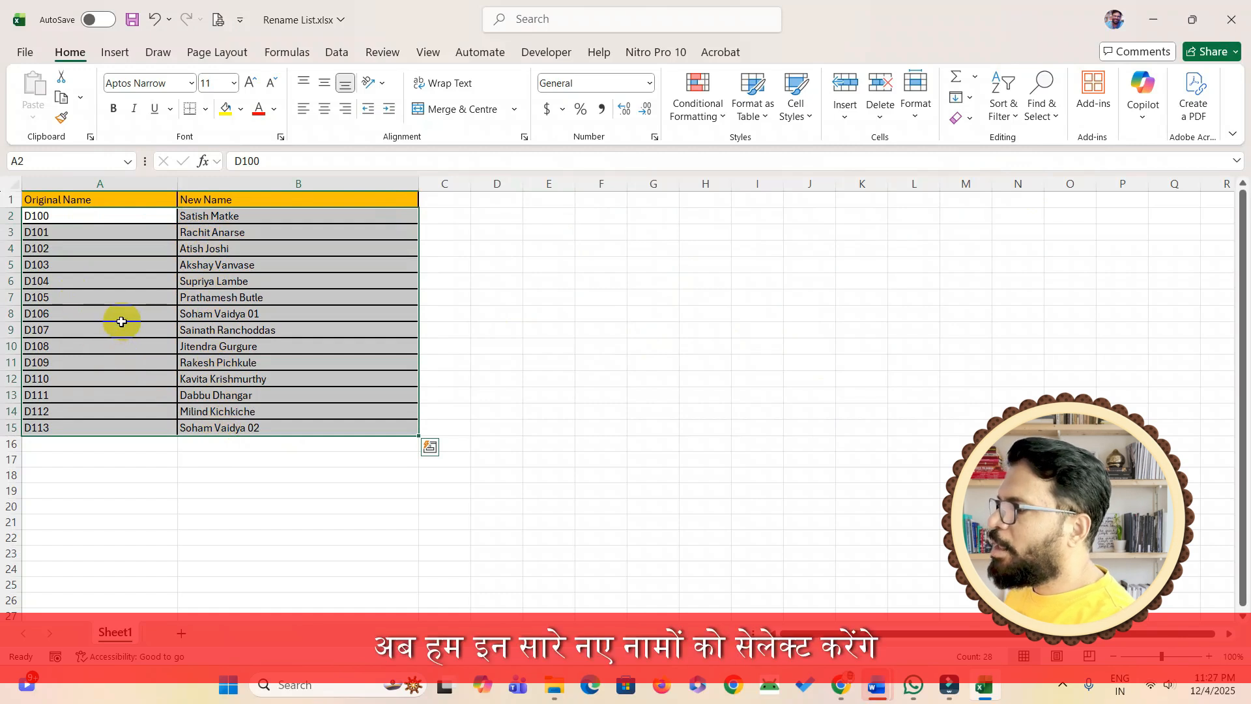
drag(193, 217, 293, 427)
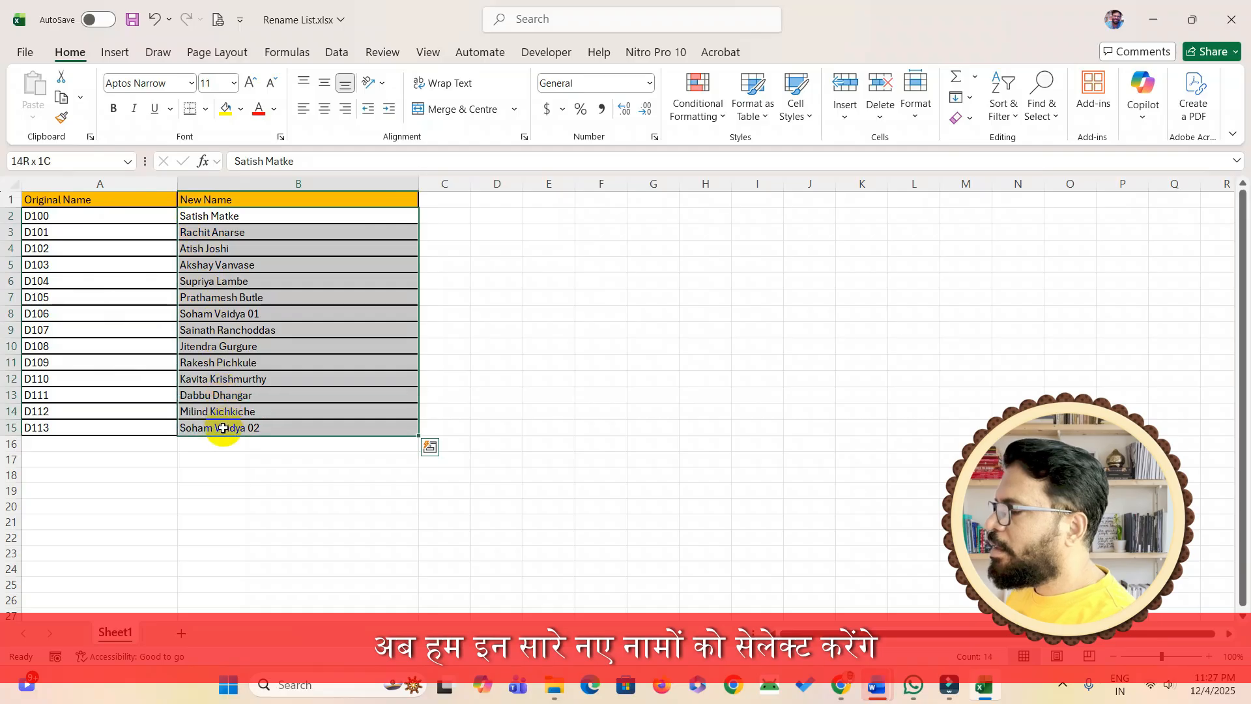
right_click(219, 364)
click(268, 178)
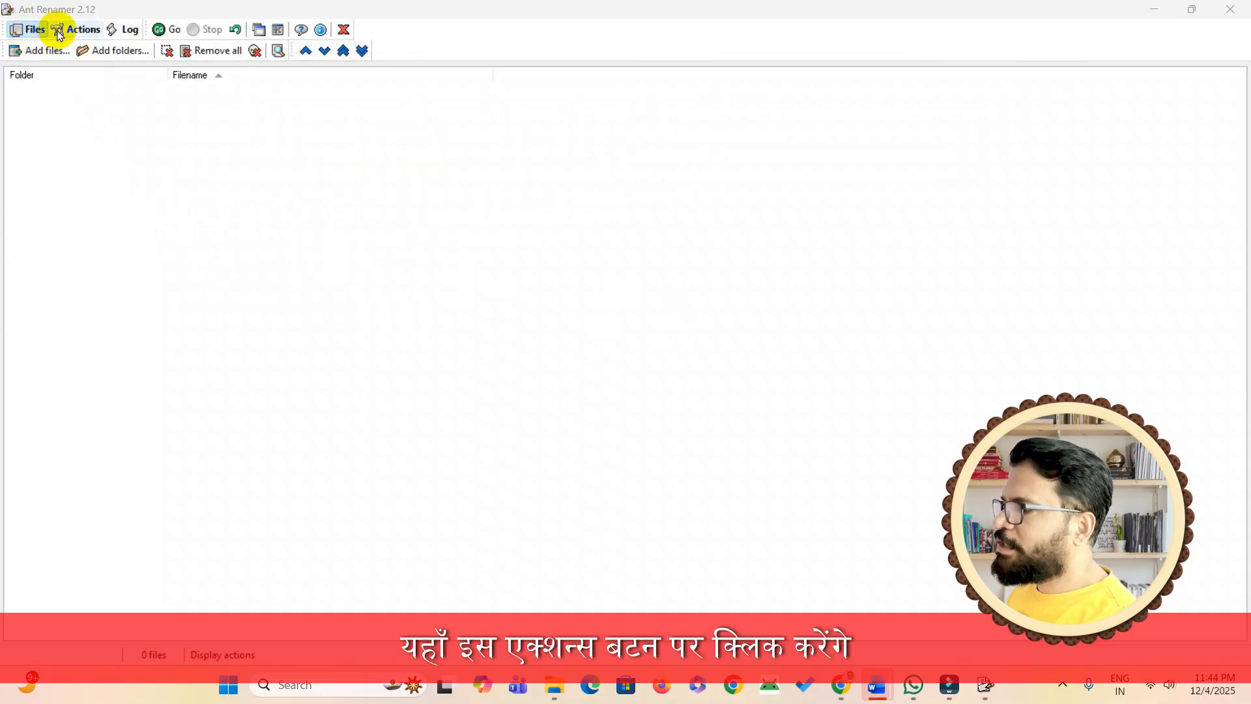
- In Ant Renamer, choose the Take names from list action and paste the copied new names into its list
click(76, 30)
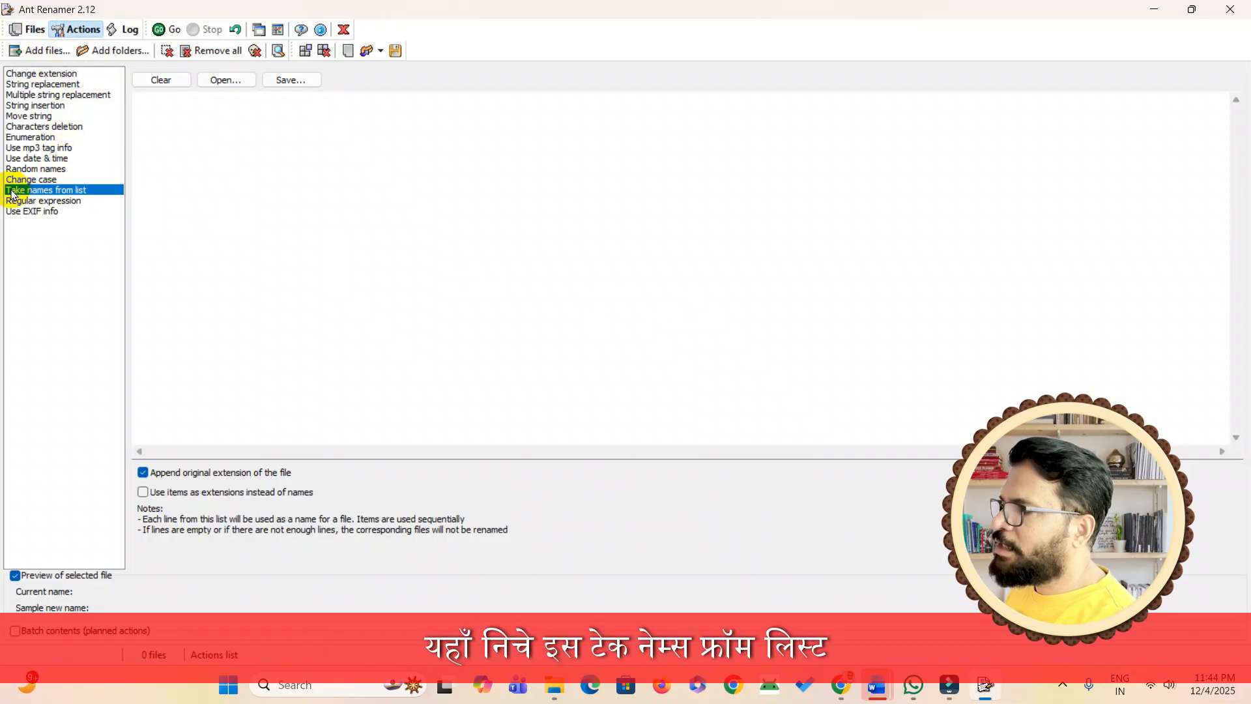
key(Tab)
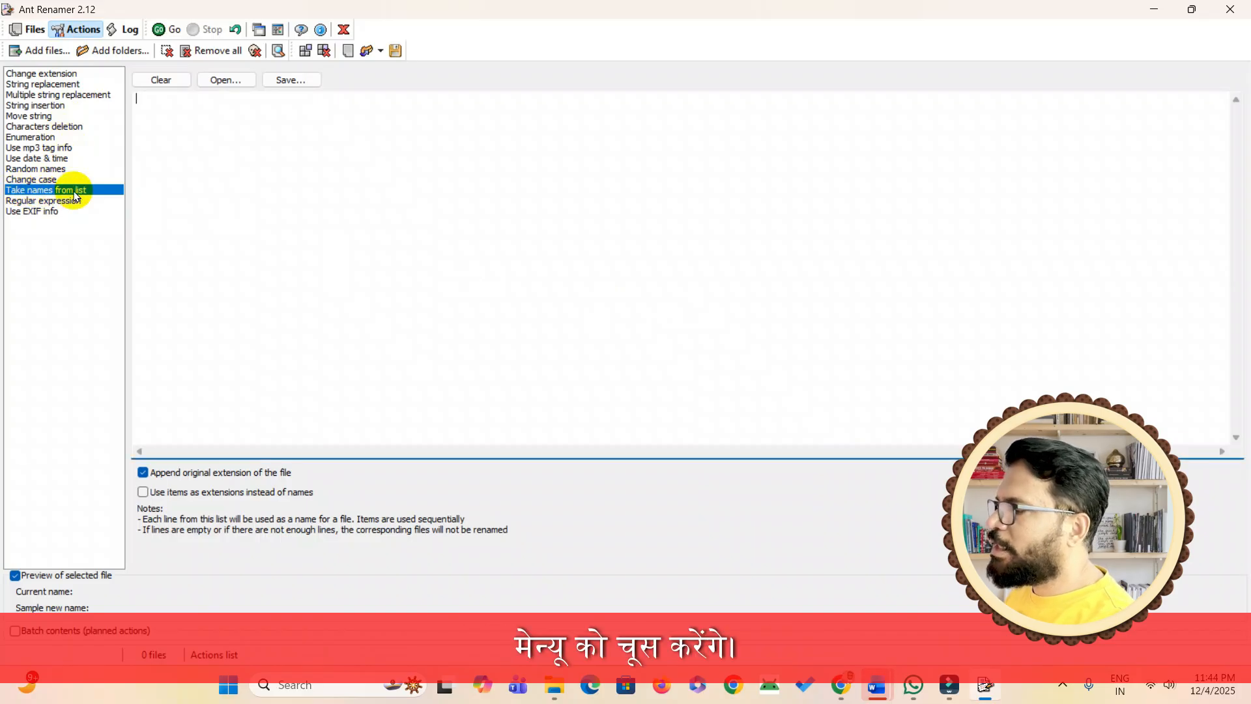
right_click(163, 107)
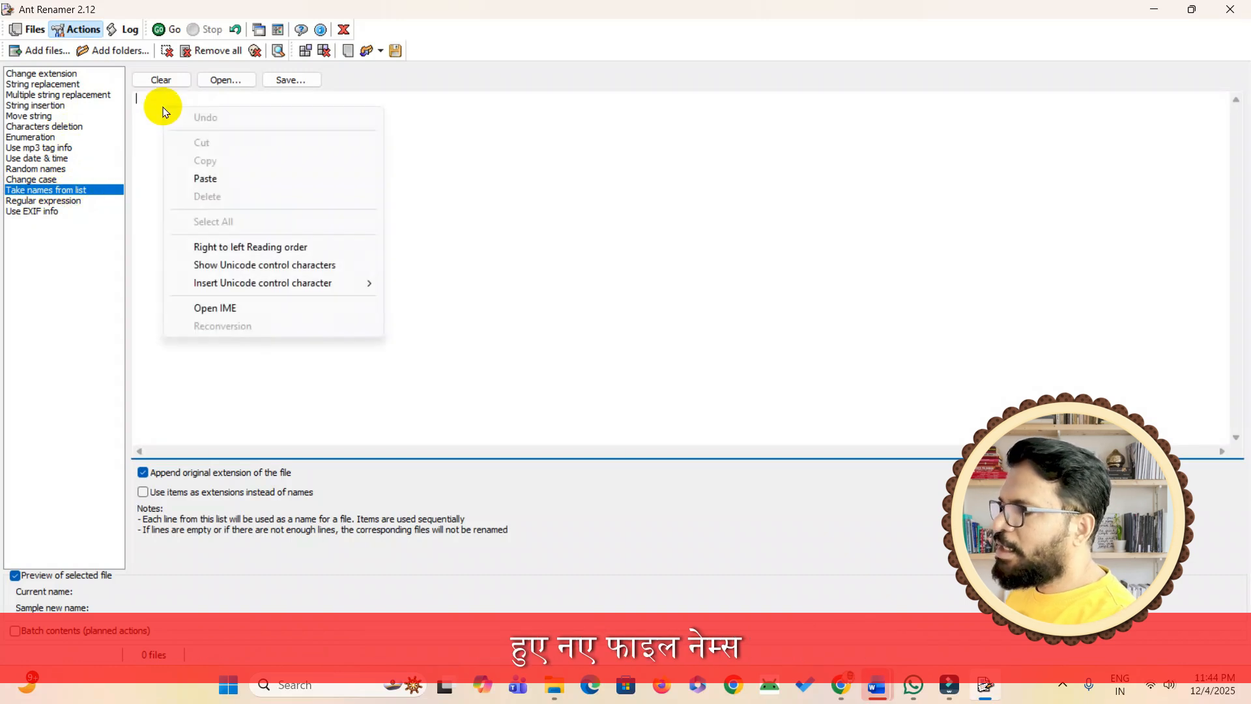
click(200, 180)
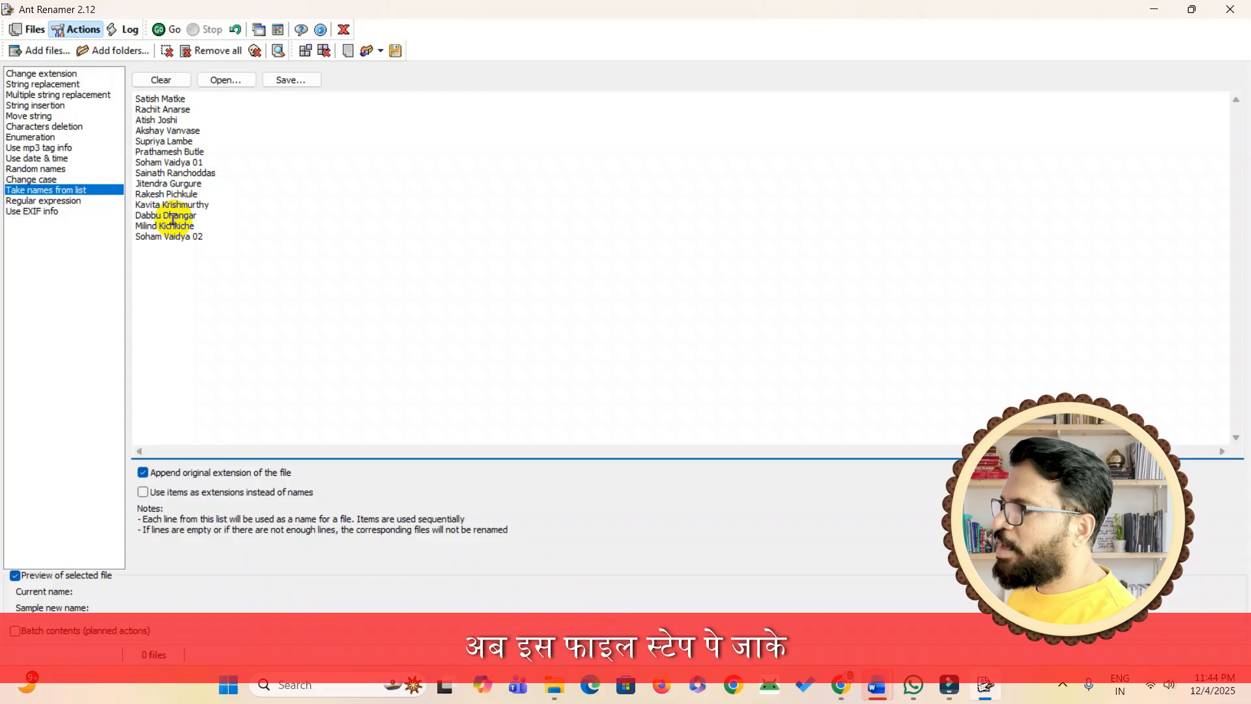
- Add D100.txt through D113.txt from the Files folder to the file list and run the batch rename
click(33, 30)
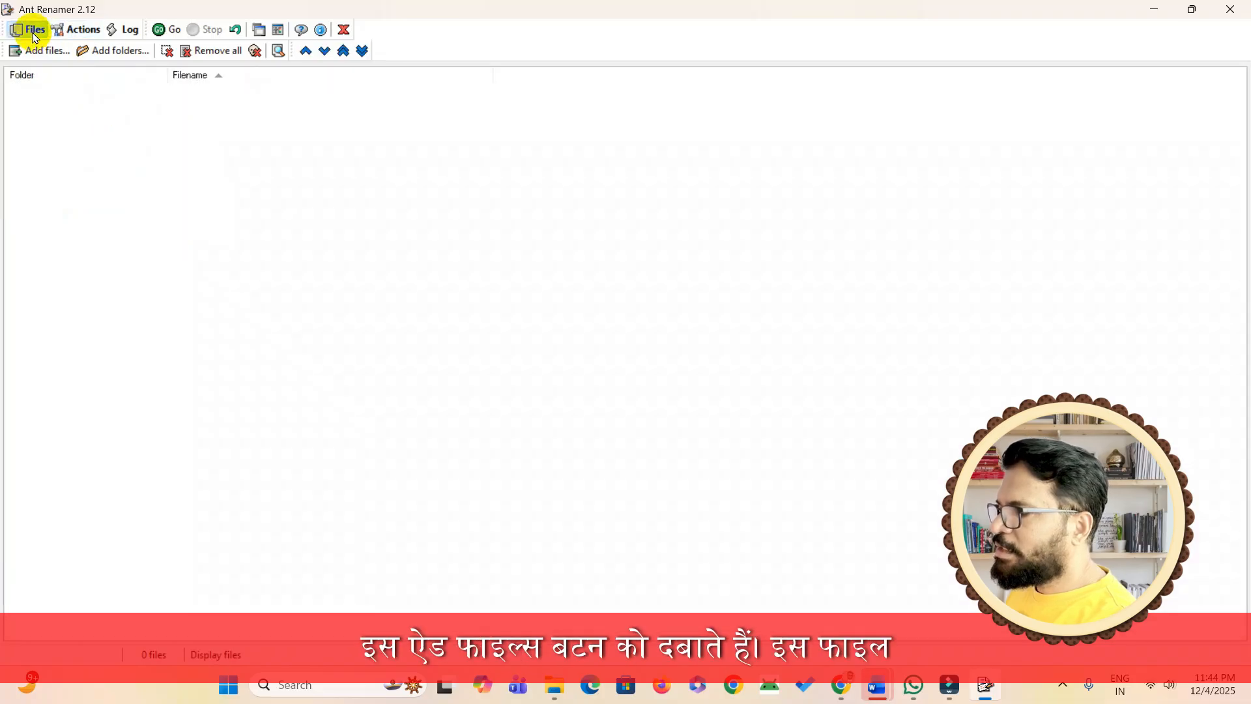
click(49, 53)
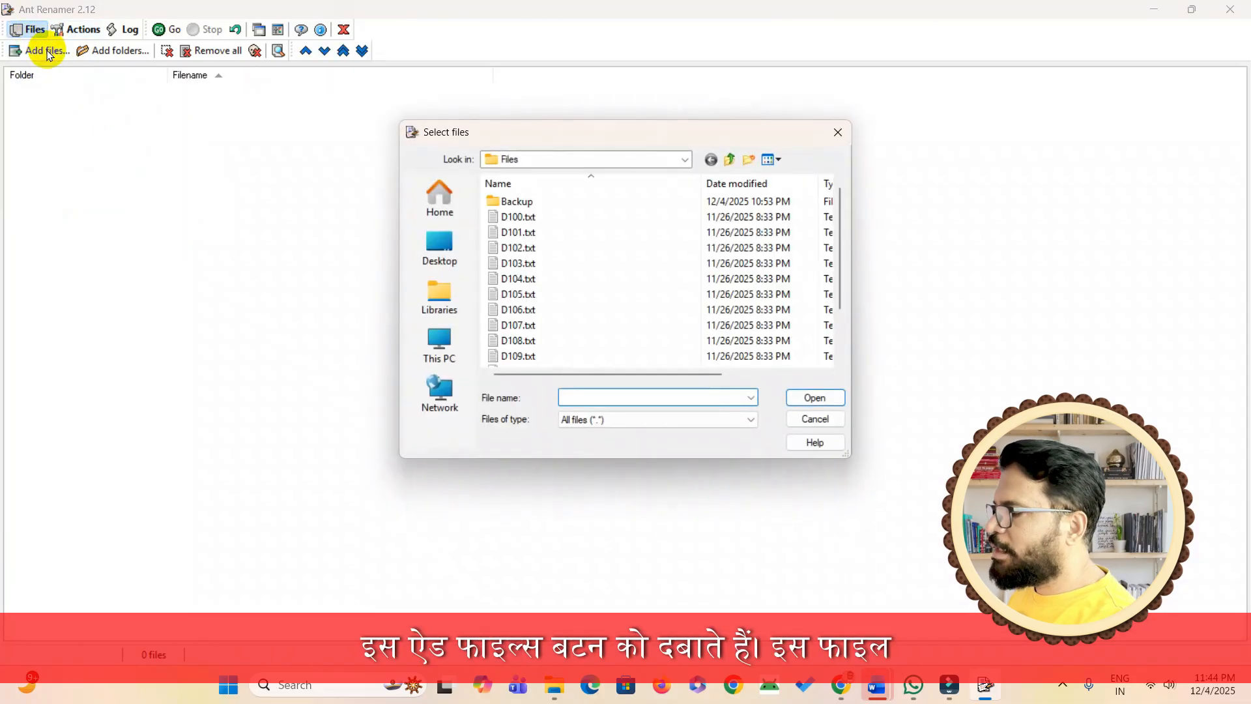
click(522, 221)
scroll(528, 293, down, 1)
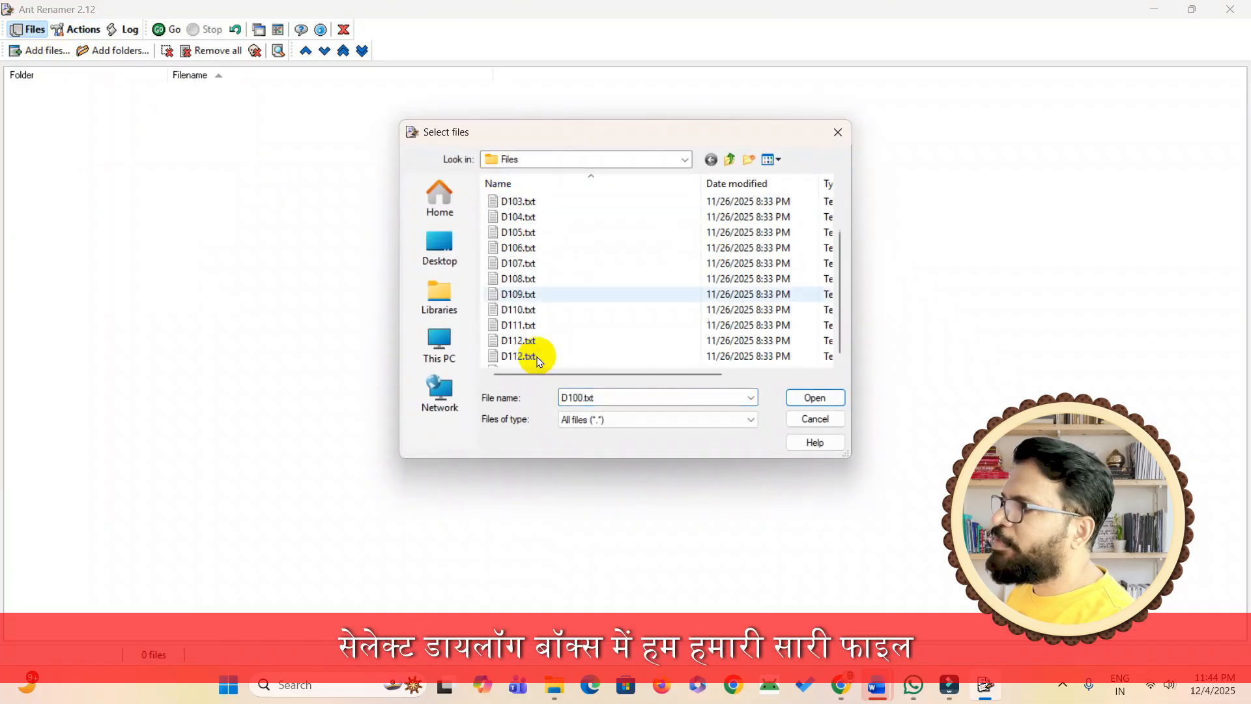
shift+click(521, 356)
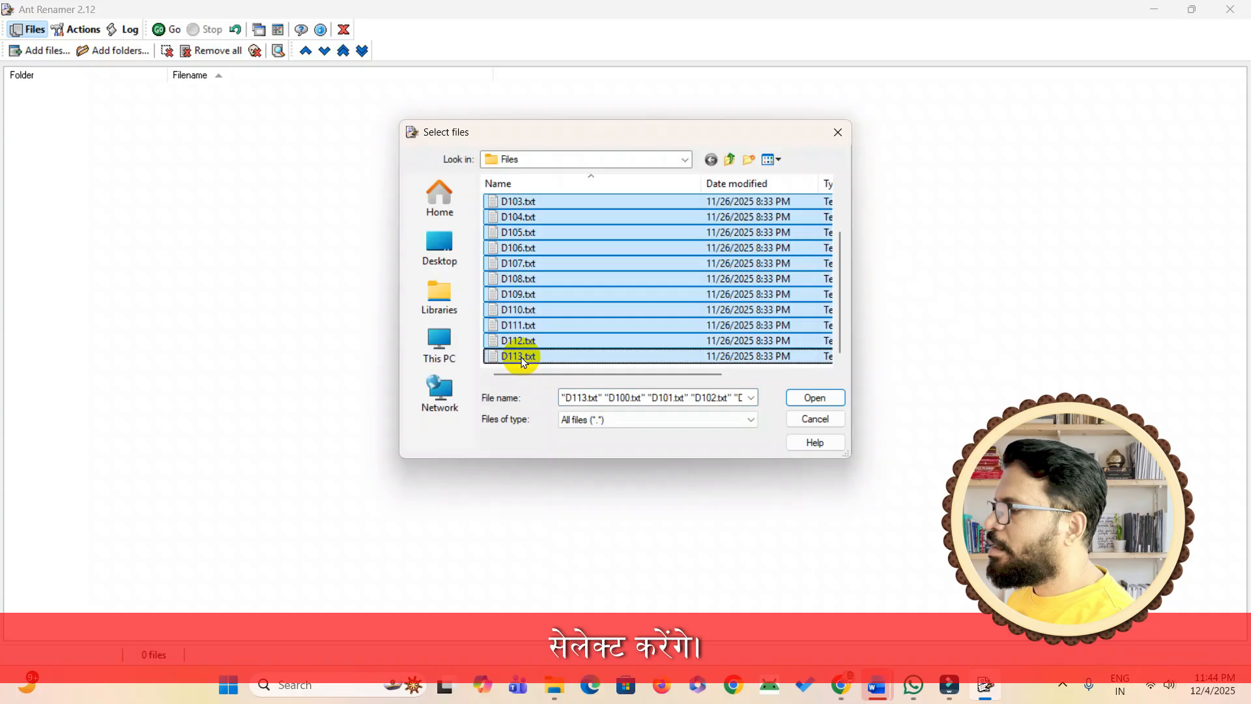
click(815, 398)
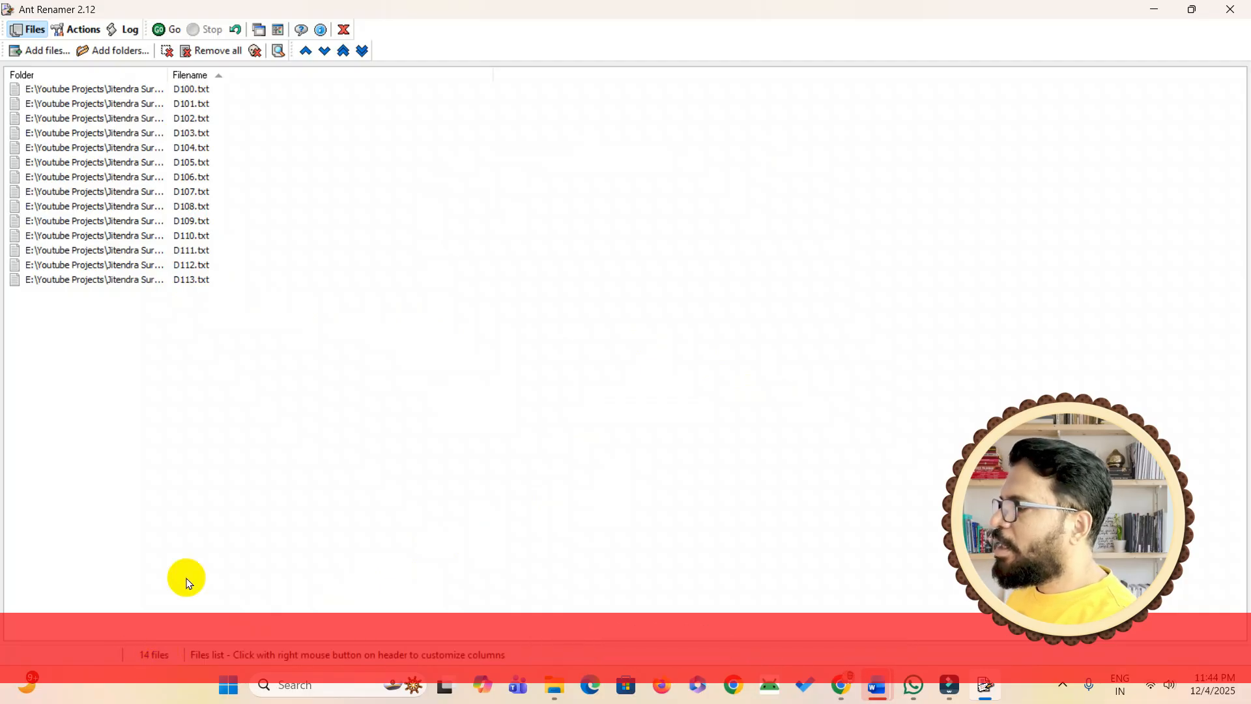
click(168, 30)
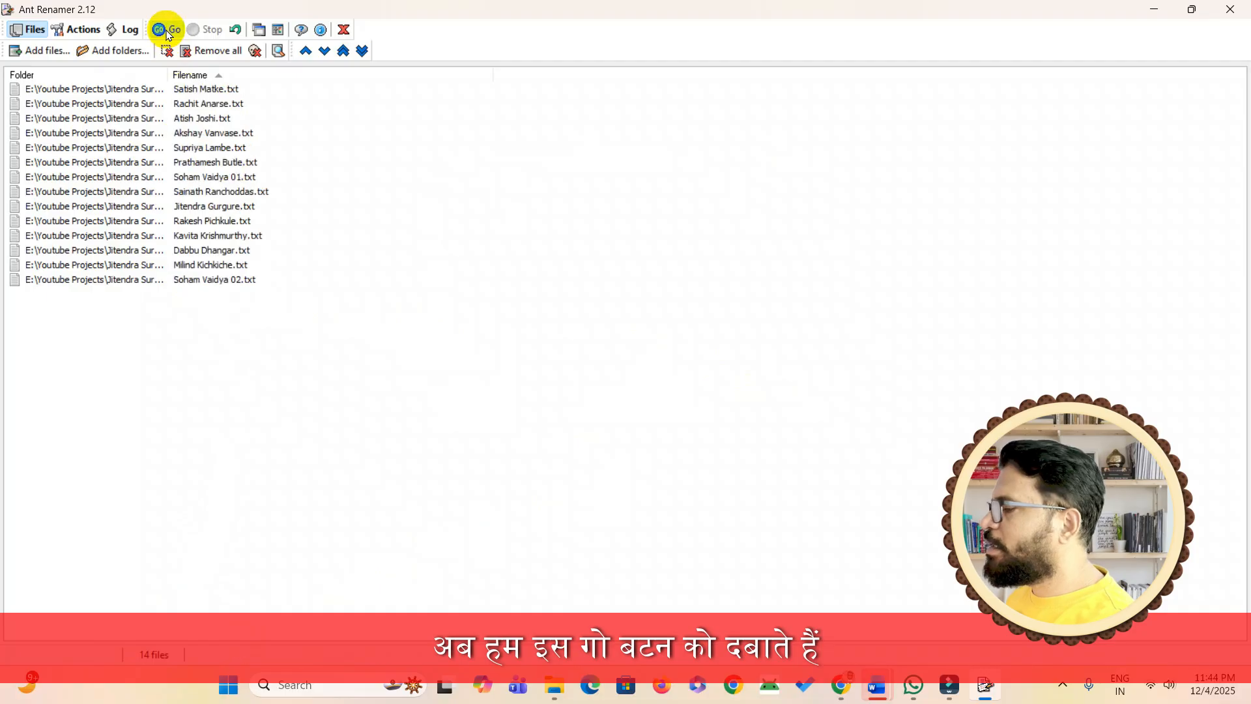